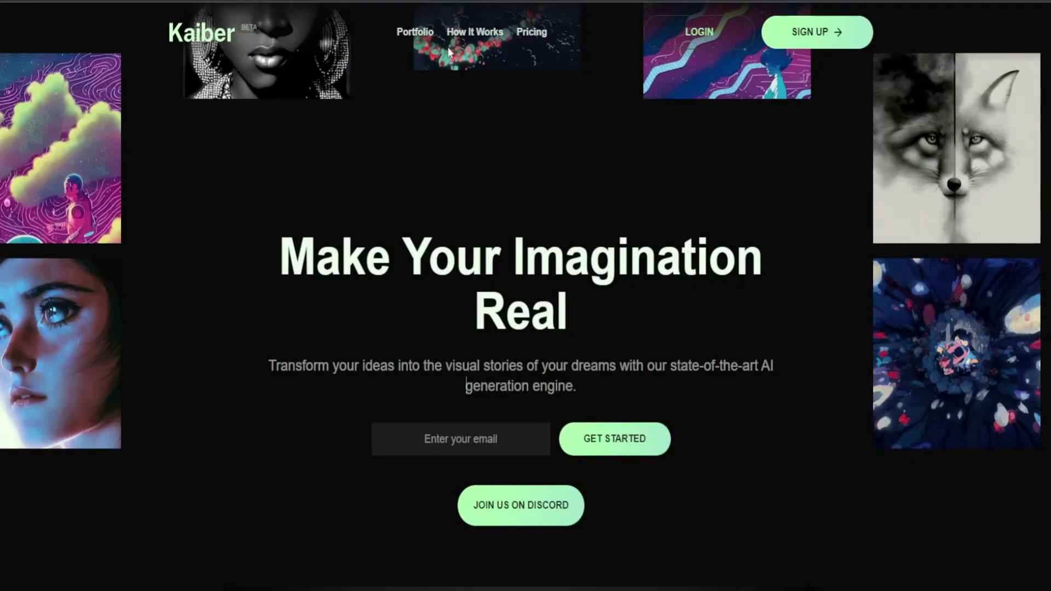
Go from the Kaiber homepage to the Portfolio page of showcase music-video projects.
{"action": "left_click", "coordinate": [417, 34]}
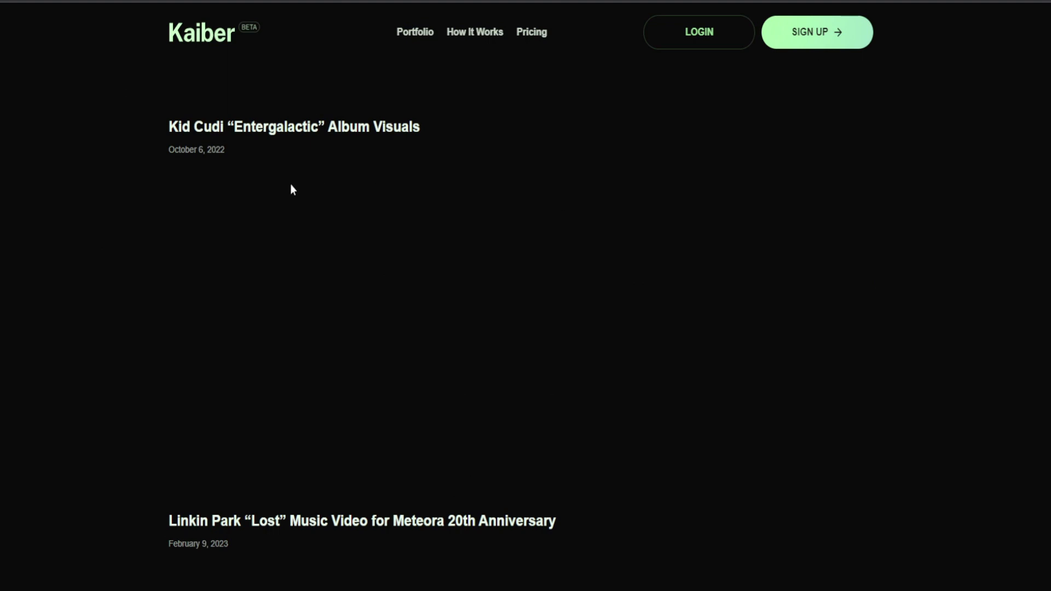
{"action": "scroll", "coordinate": [127, 143], "scroll_direction": "down", "scroll_amount": 2}
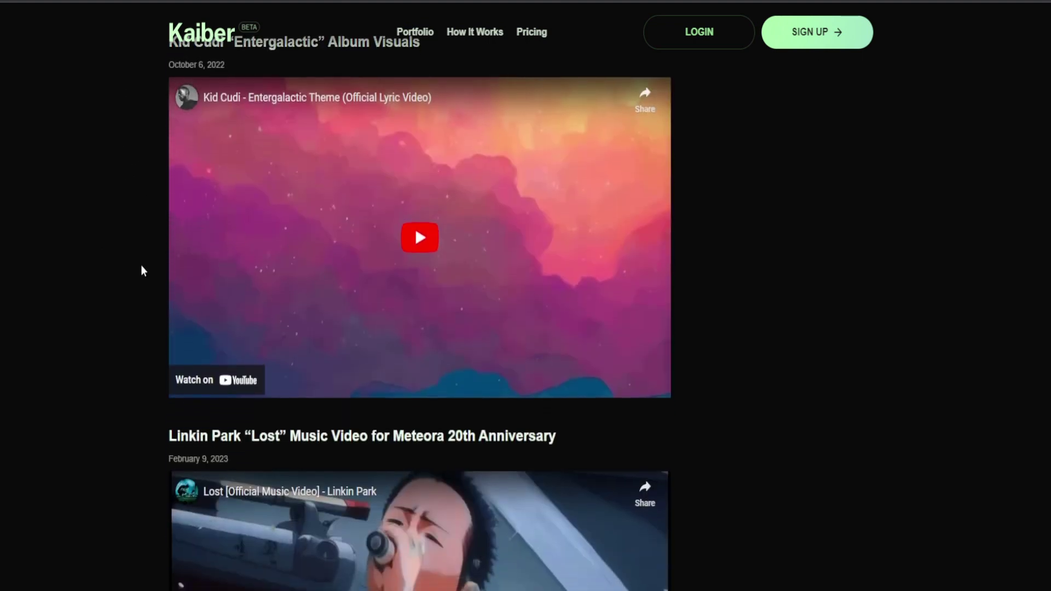
{"action": "scroll", "coordinate": [101, 317], "scroll_direction": "down", "scroll_amount": 2}
{"action": "scroll", "coordinate": [101, 316], "scroll_direction": "down", "scroll_amount": 5}
{"action": "left_click", "coordinate": [244, 356]}
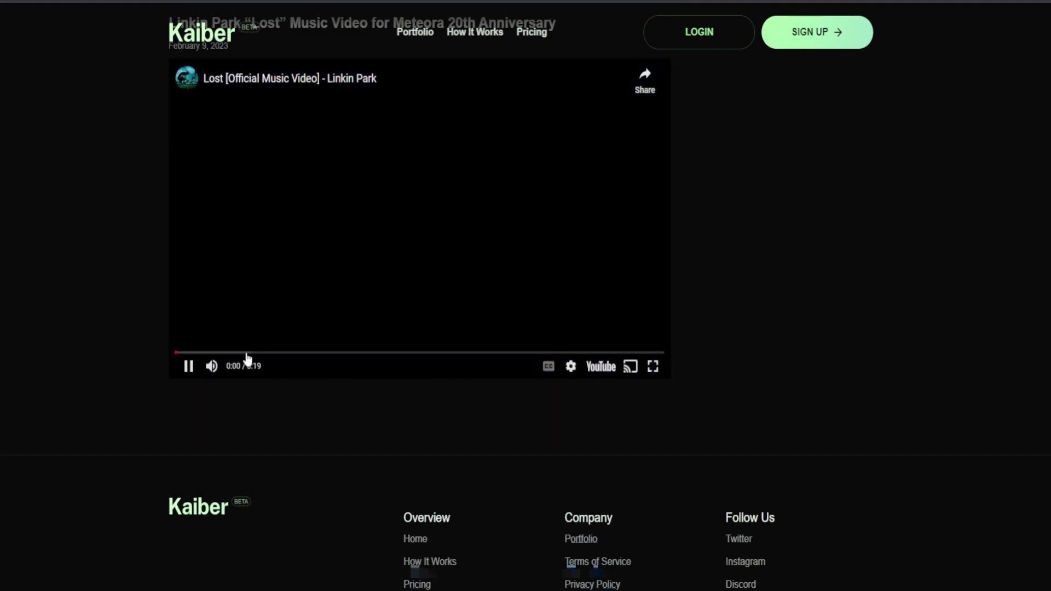
{"action": "left_click", "coordinate": [213, 367]}
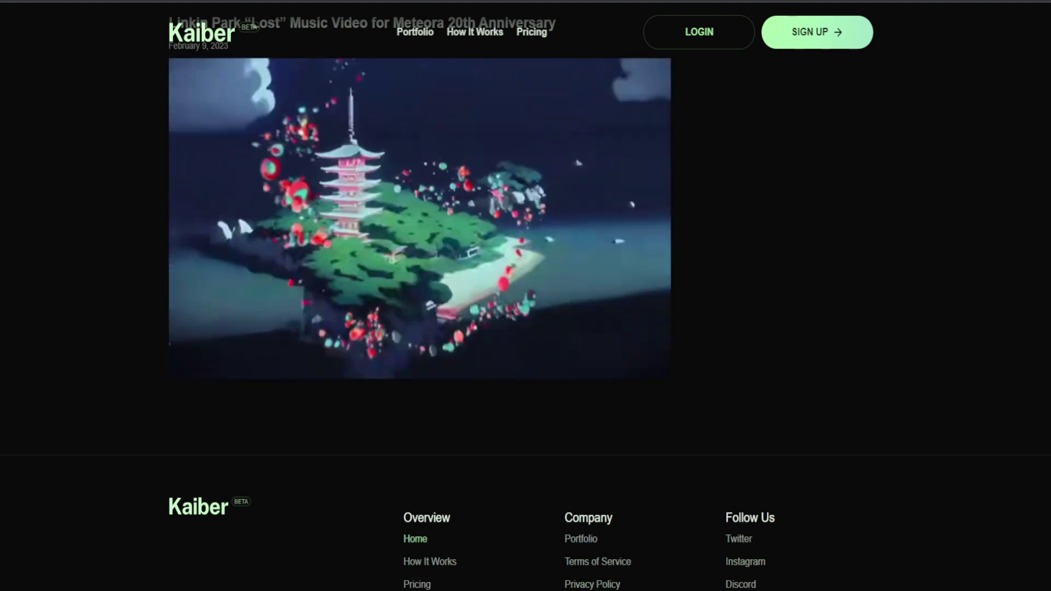
{"action": "scroll", "coordinate": [137, 339], "scroll_direction": "up", "scroll_amount": 1}
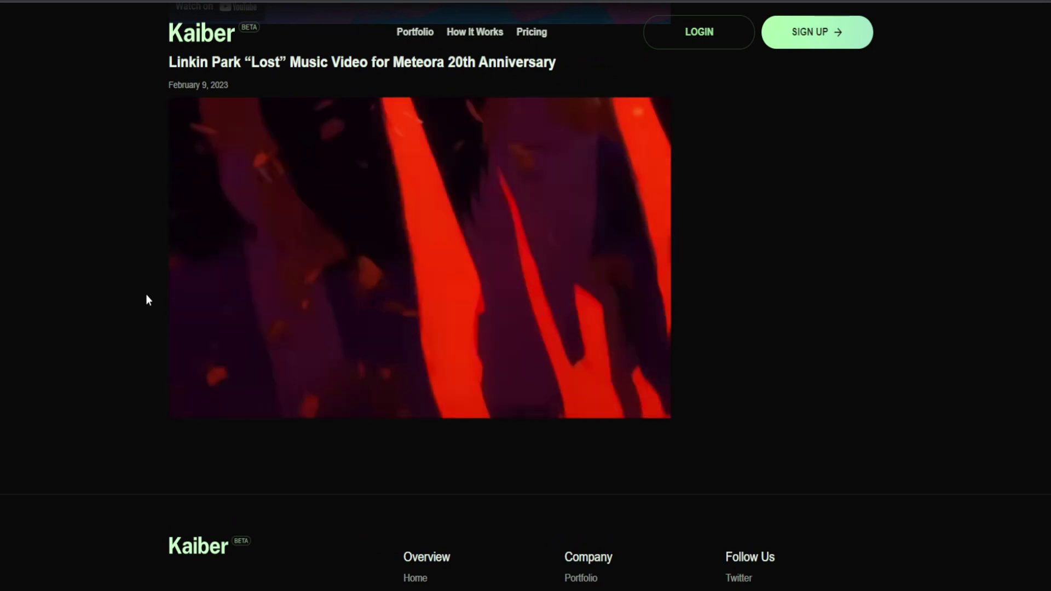
{"action": "scroll", "coordinate": [137, 303], "scroll_direction": "up", "scroll_amount": 3}
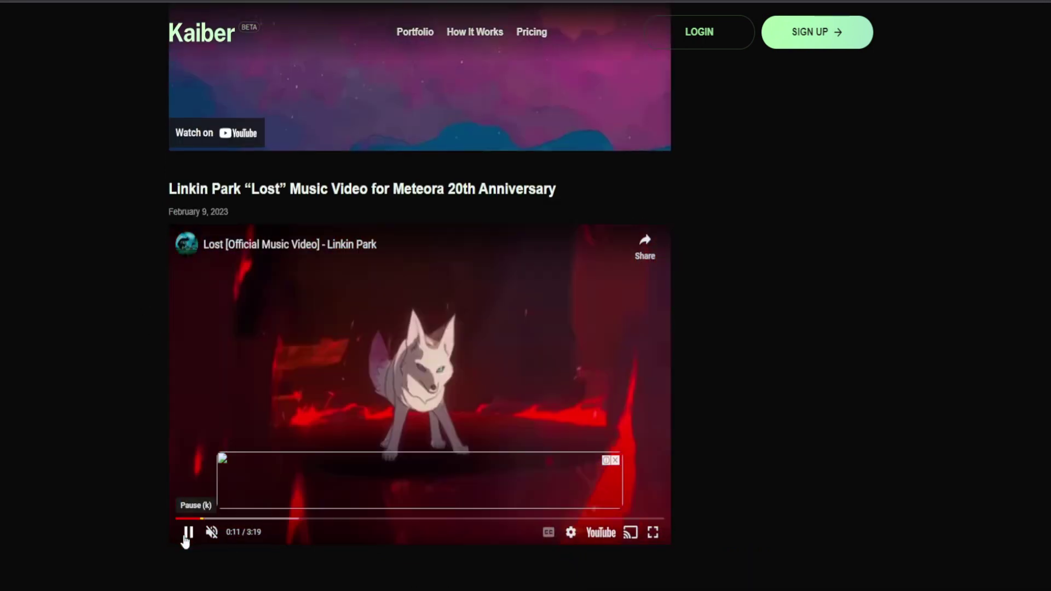
{"action": "left_click", "coordinate": [188, 532]}
{"action": "scroll", "coordinate": [91, 412], "scroll_direction": "down", "scroll_amount": 1}
{"action": "scroll", "coordinate": [91, 383], "scroll_direction": "up", "scroll_amount": 9}
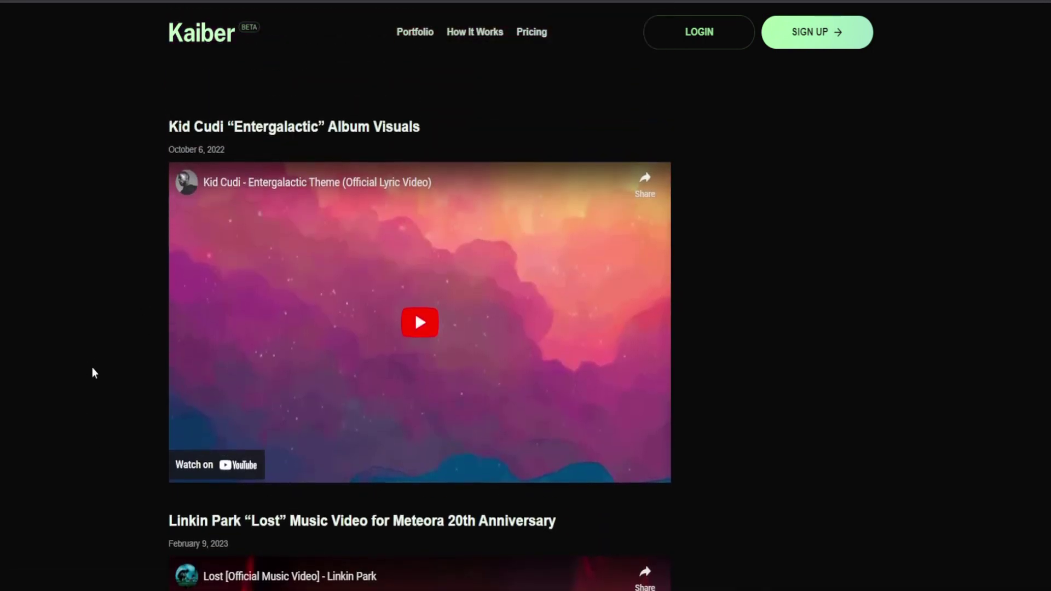
Start a first video from How It Works, skipping file upload to reach the subject prompt.
{"action": "left_click", "coordinate": [467, 42]}
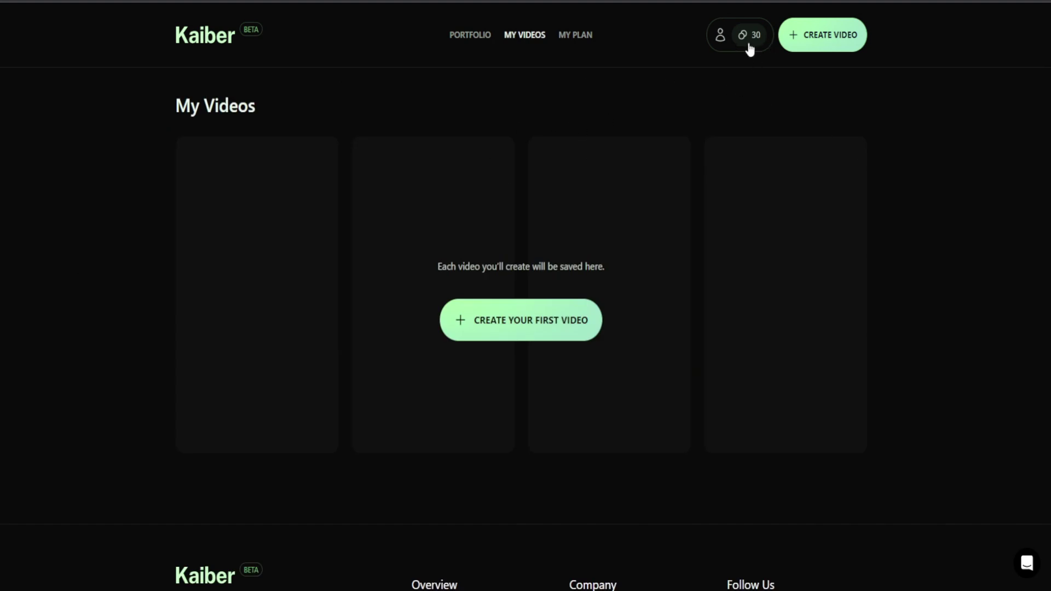
{"action": "left_click", "coordinate": [497, 320]}
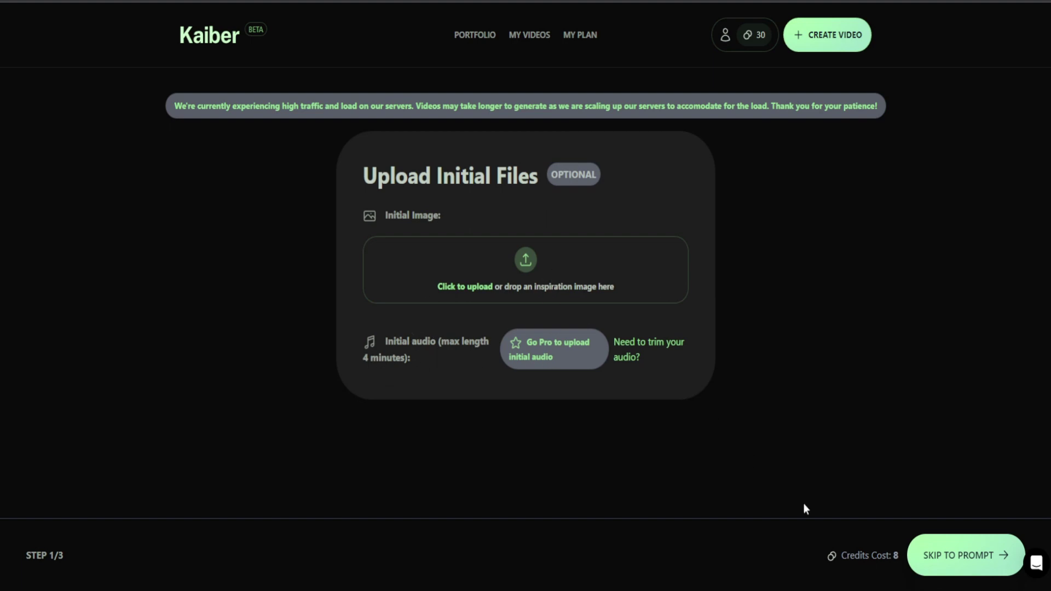
{"action": "left_click", "coordinate": [973, 556]}
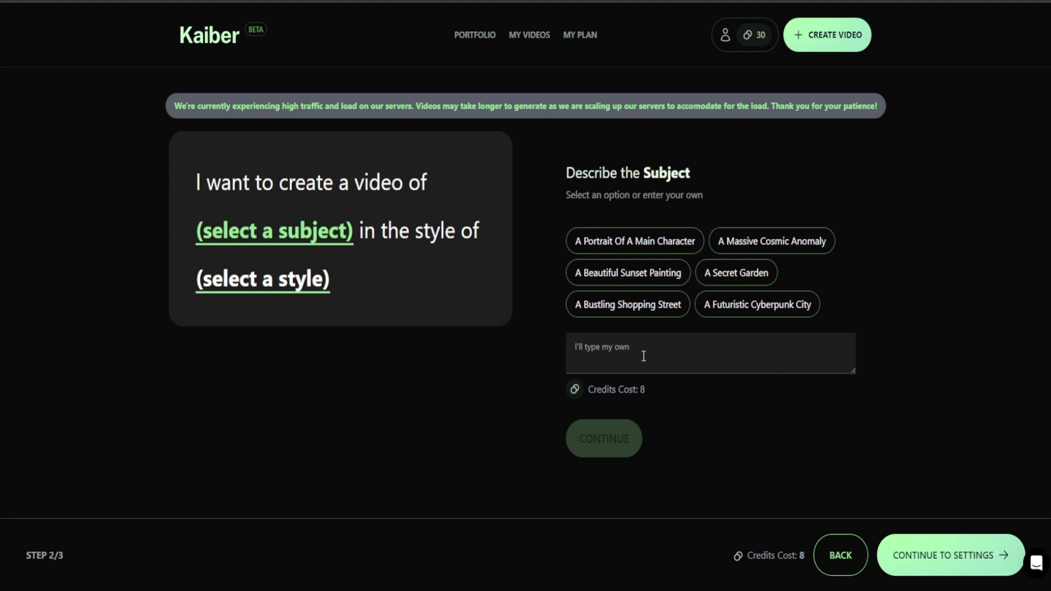
Enter the custom subject 'Poor man becoming wealthy'.
{"action": "left_click", "coordinate": [610, 348]}
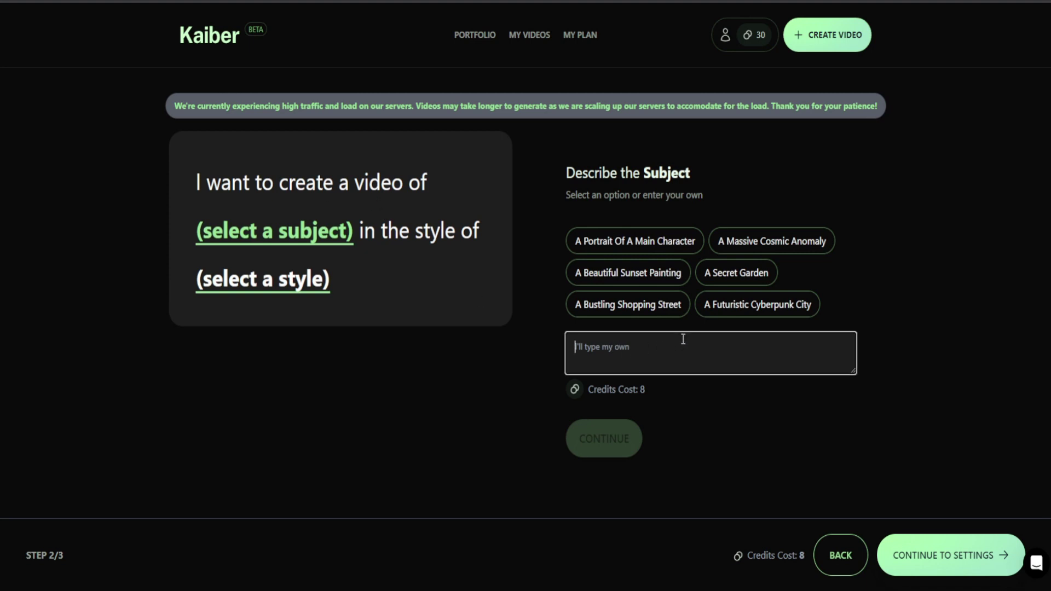
{"action": "type", "text": "P"}
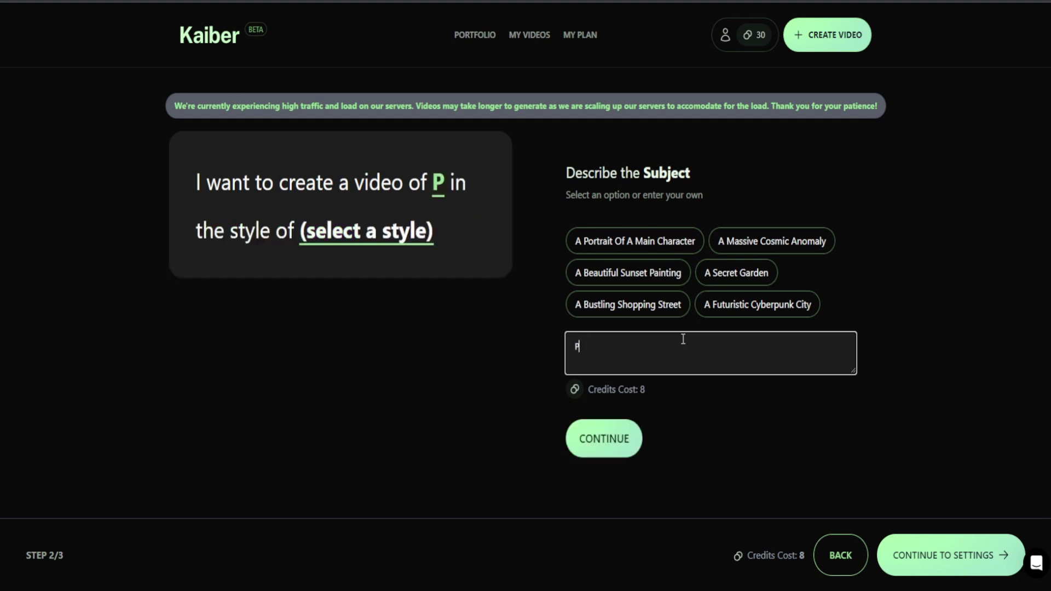
{"action": "type", "text": "oor man"}
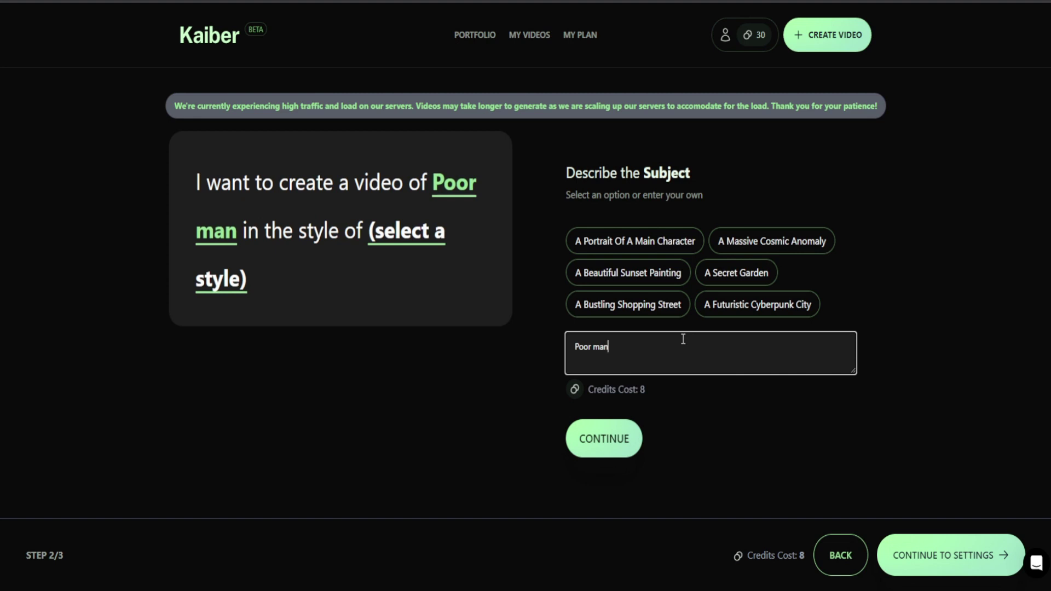
{"action": "type", "text": "becoming"}
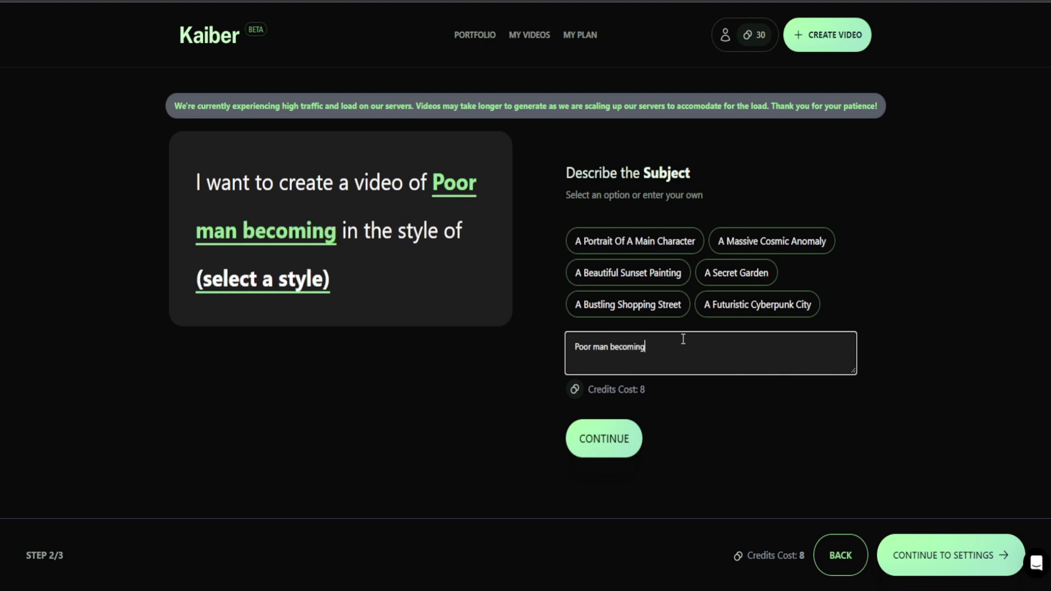
{"action": "type", "text": " wealthy"}
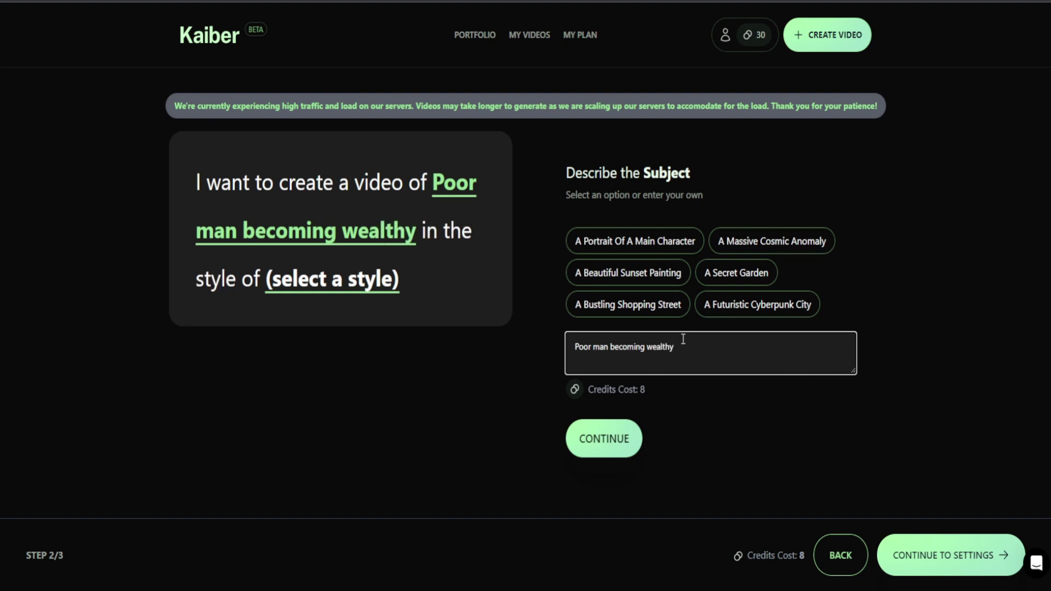
Choose the 3D Render style and continue to the settings step.
{"action": "left_click", "coordinate": [331, 282]}
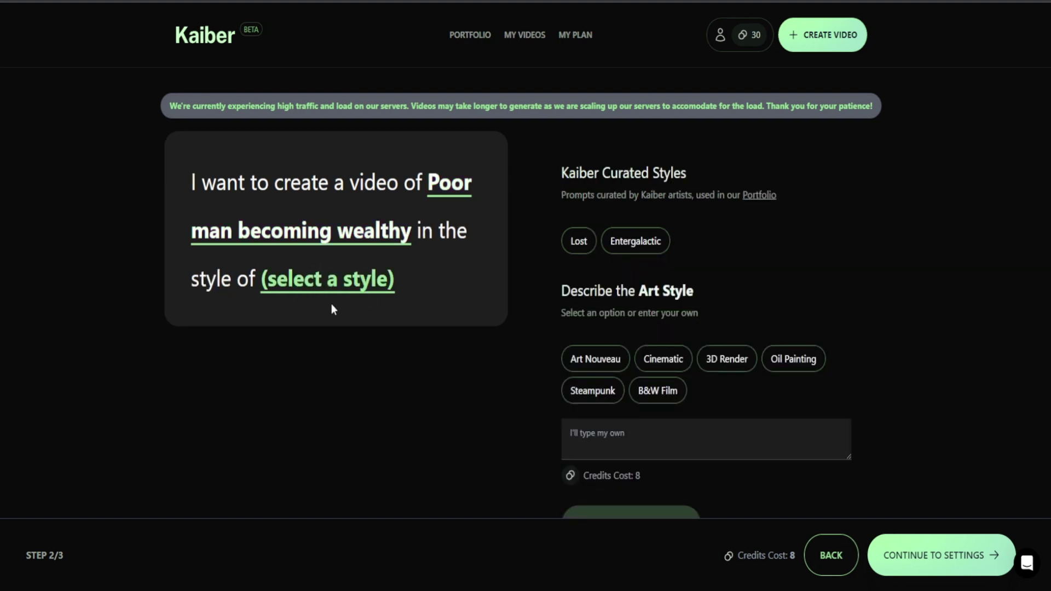
{"action": "left_click", "coordinate": [727, 364]}
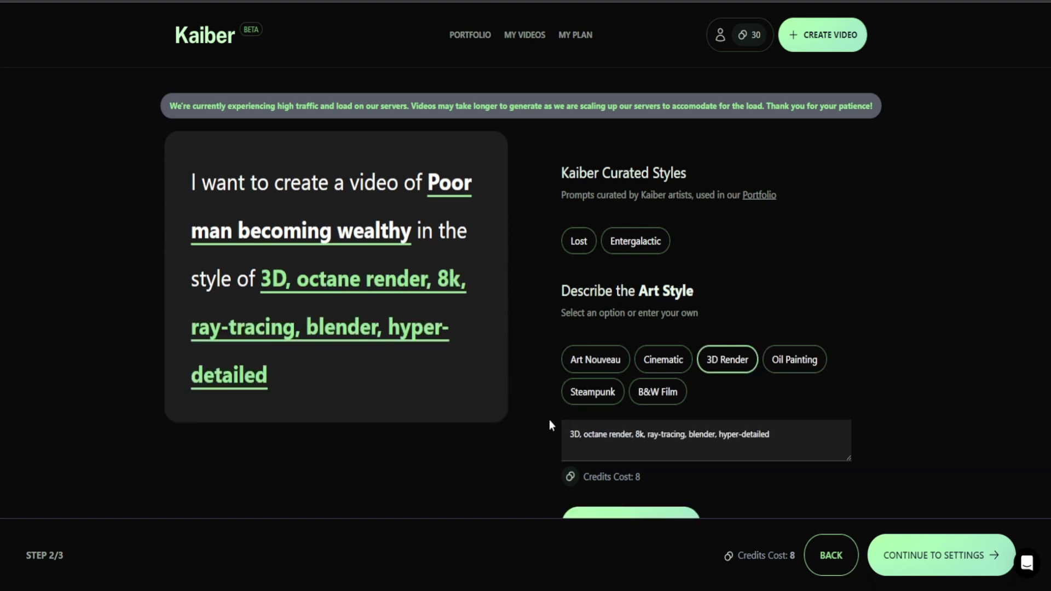
{"action": "scroll", "coordinate": [550, 438], "scroll_direction": "down", "scroll_amount": 1}
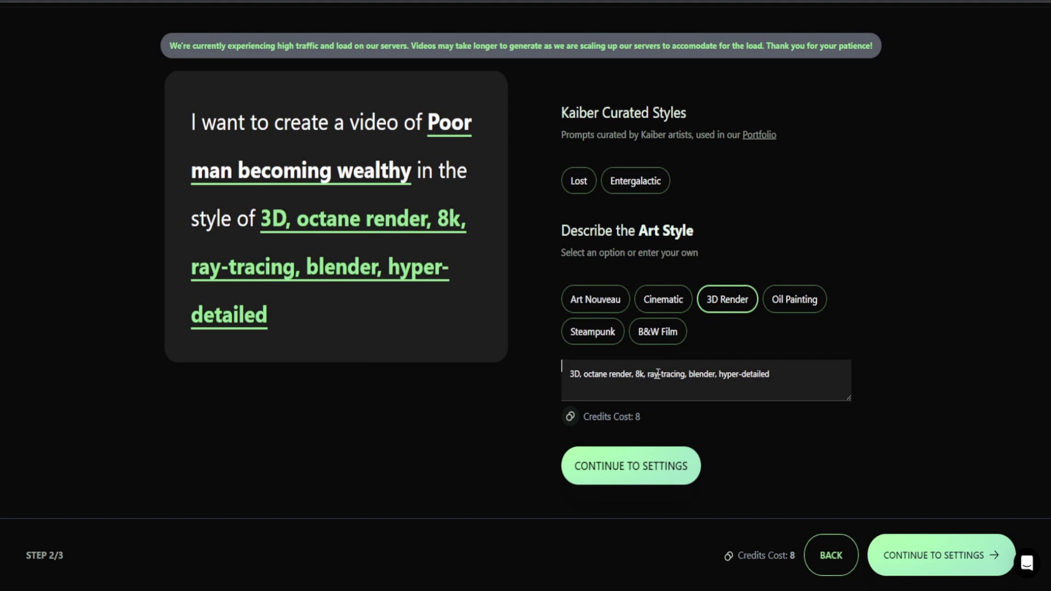
{"action": "left_click_drag", "start_coordinate": [630, 373], "coordinate": [780, 374]}
{"action": "left_click", "coordinate": [783, 420]}
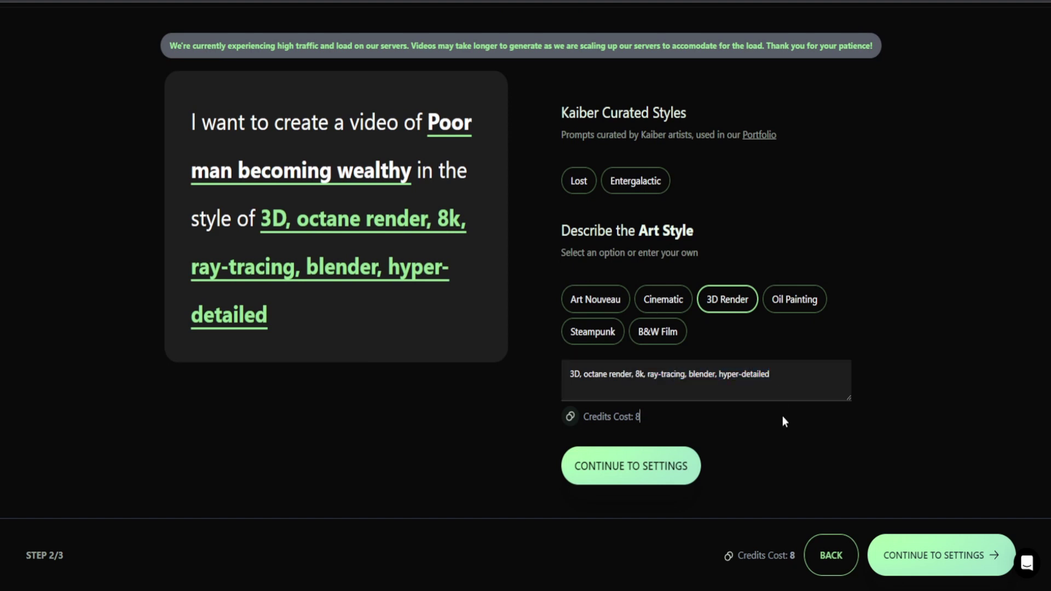
{"action": "left_click", "coordinate": [661, 465]}
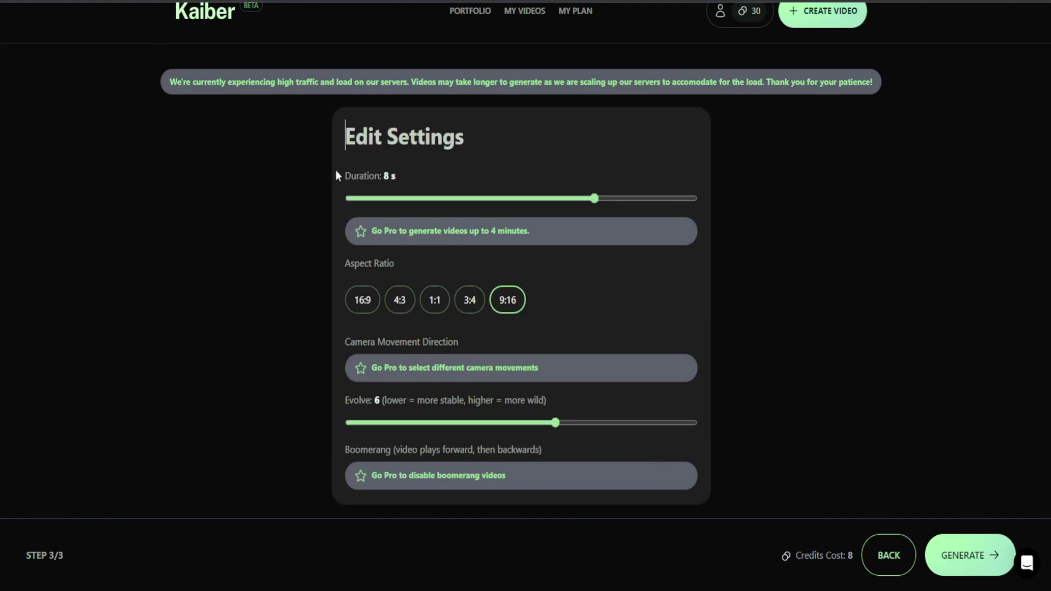
Set duration to 10 s and aspect ratio to 16:9, then generate the video.
{"action": "left_click", "coordinate": [595, 199]}
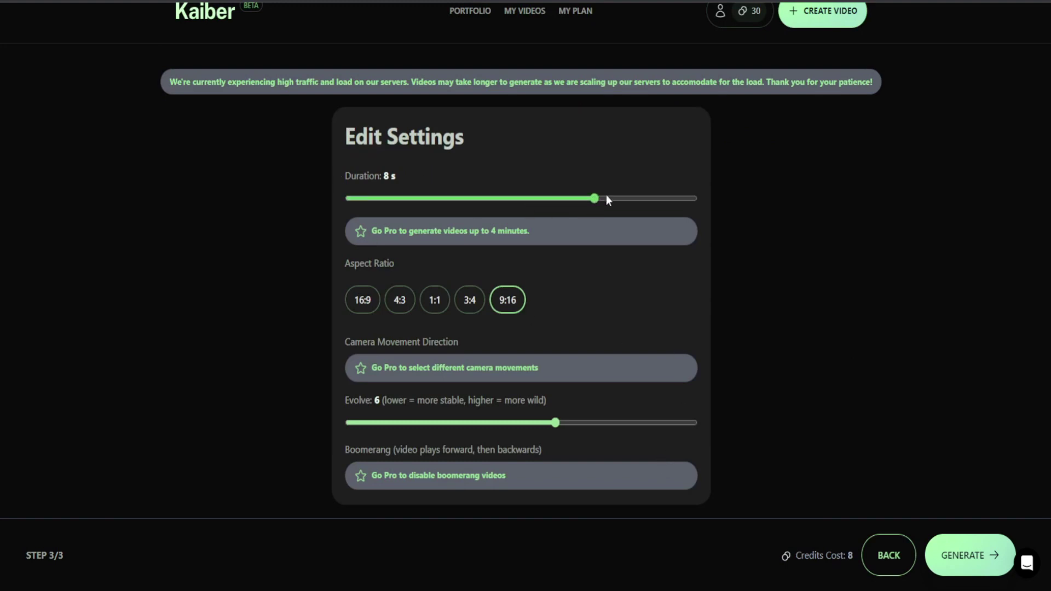
{"action": "left_click_drag", "start_coordinate": [634, 199], "coordinate": [694, 199]}
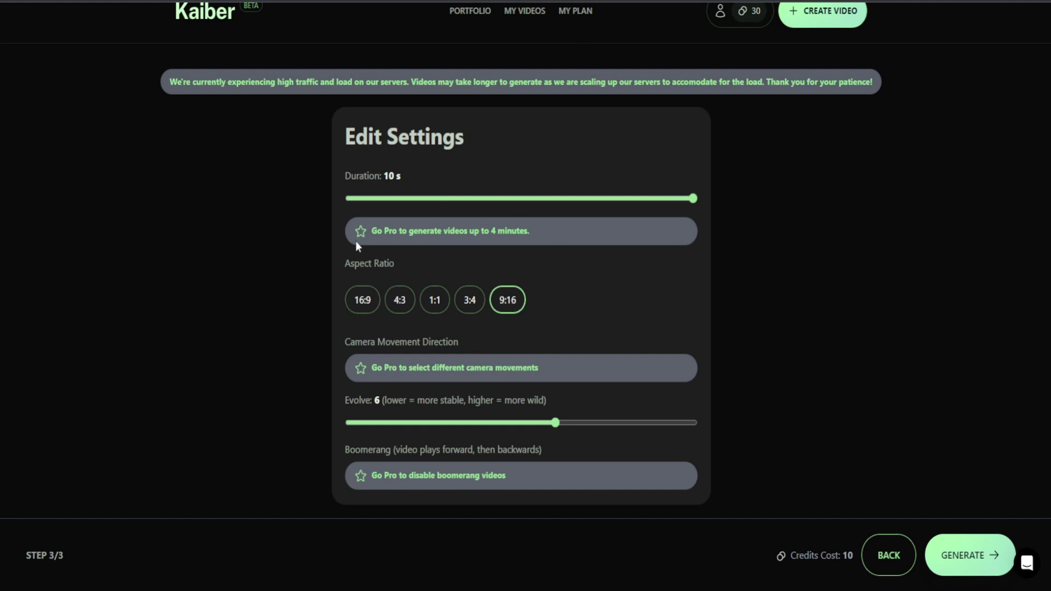
{"action": "left_click", "coordinate": [363, 301]}
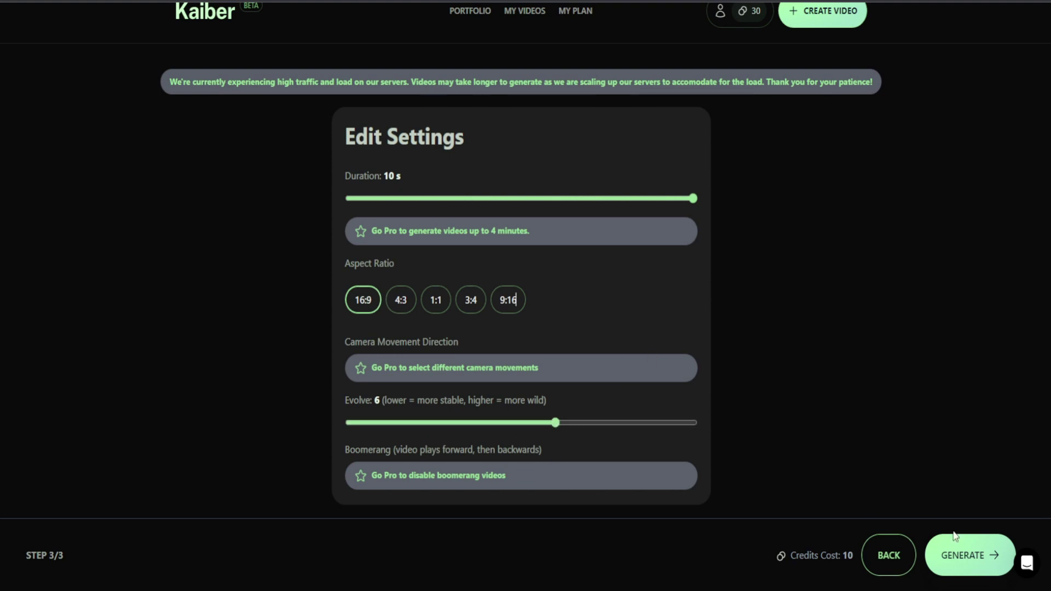
{"action": "left_click", "coordinate": [946, 555]}
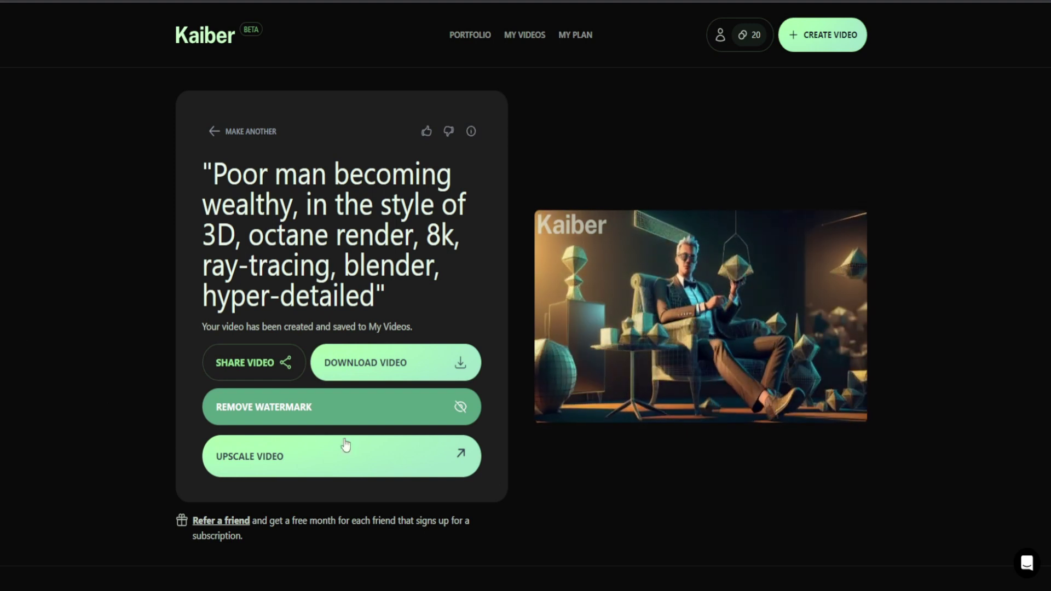
Bring up the Upscale Video dialog for the generated video.
{"action": "mouse_move", "coordinate": [766, 353]}
{"action": "left_click", "coordinate": [387, 468]}
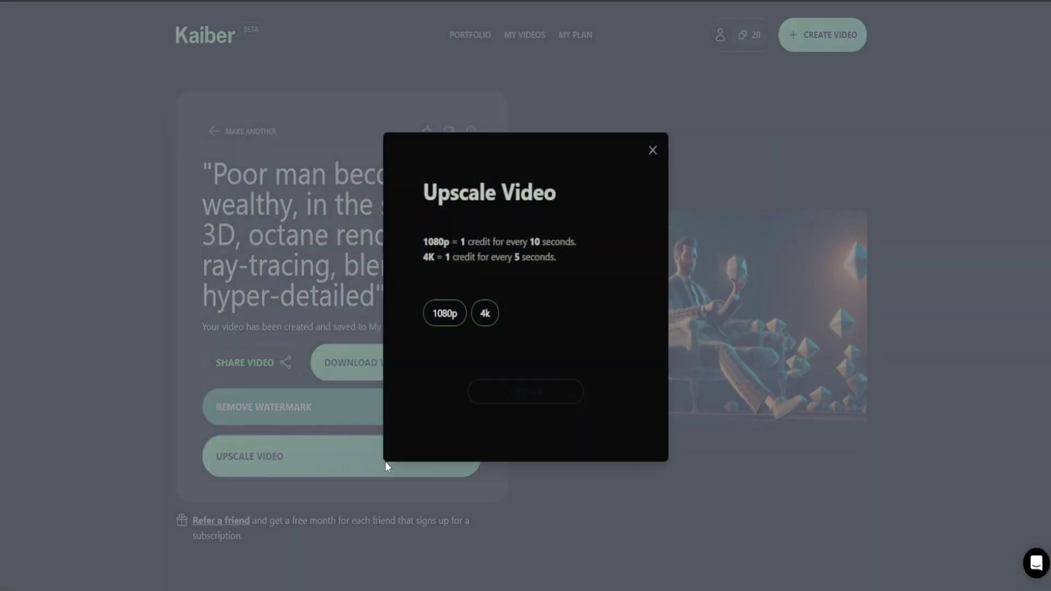
Upscale the video to 1080p and wait for the success notice.
{"action": "left_click", "coordinate": [444, 316]}
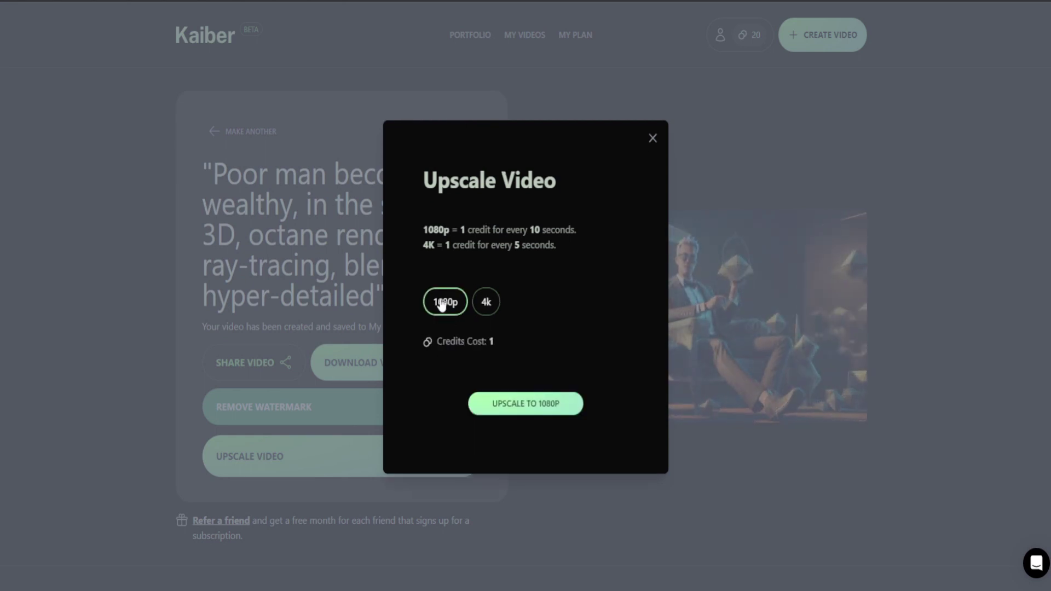
{"action": "left_click", "coordinate": [534, 408]}
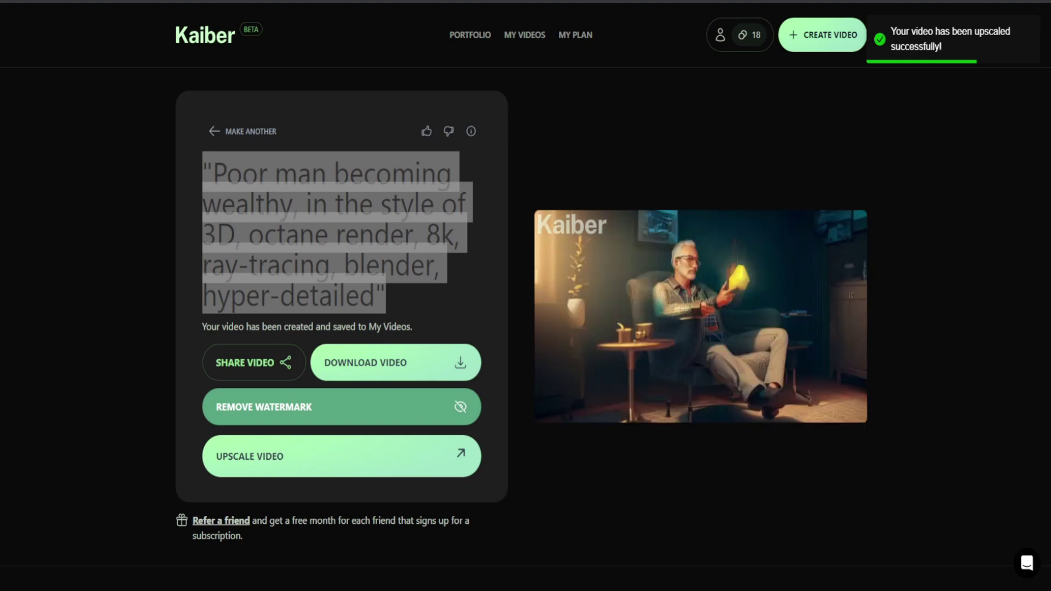
{"action": "left_click", "coordinate": [153, 185]}
Download the 1080P version and check the clip in My Videos.
{"action": "left_click", "coordinate": [377, 358]}
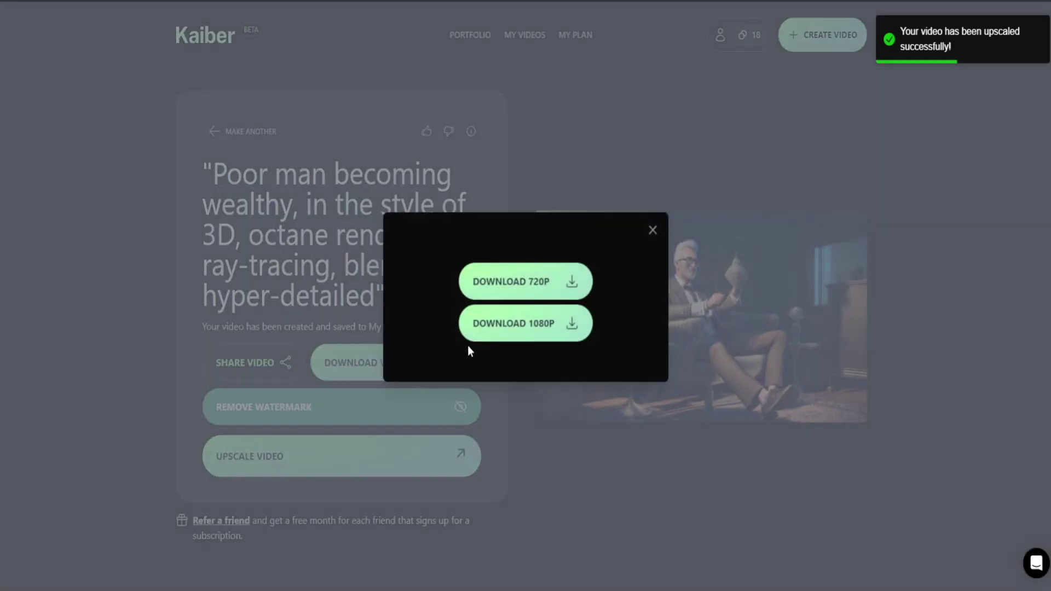
{"action": "left_click", "coordinate": [508, 328]}
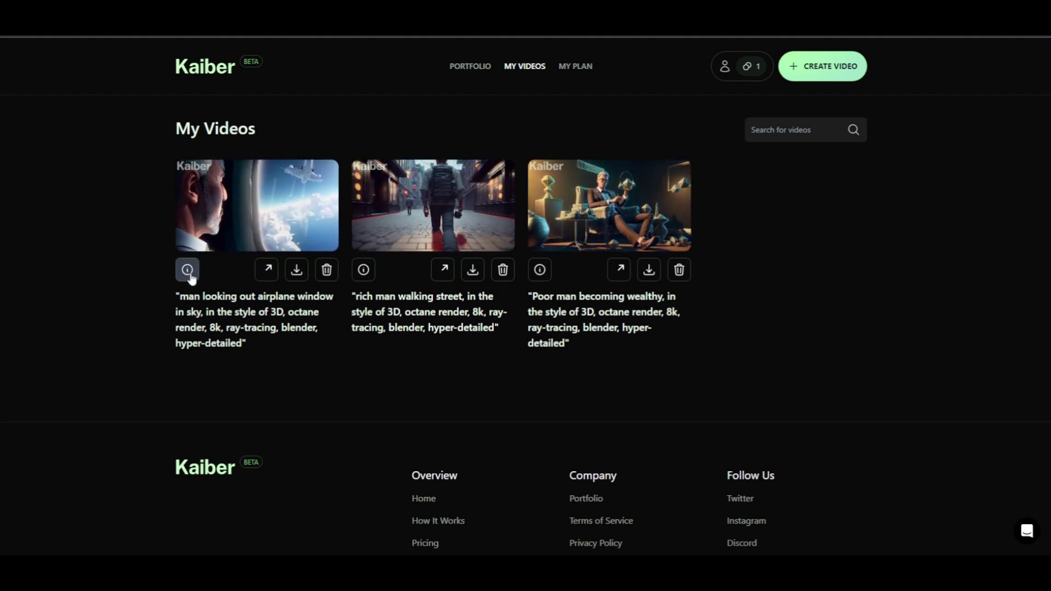
{"action": "left_click_drag", "start_coordinate": [173, 293], "coordinate": [375, 366]}
{"action": "left_click", "coordinate": [375, 366]}
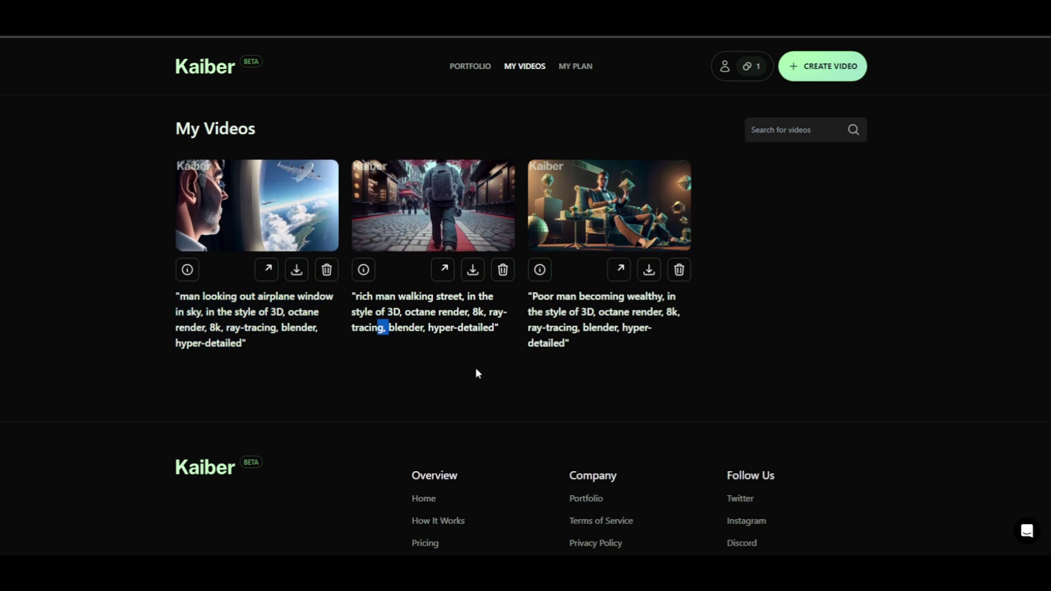